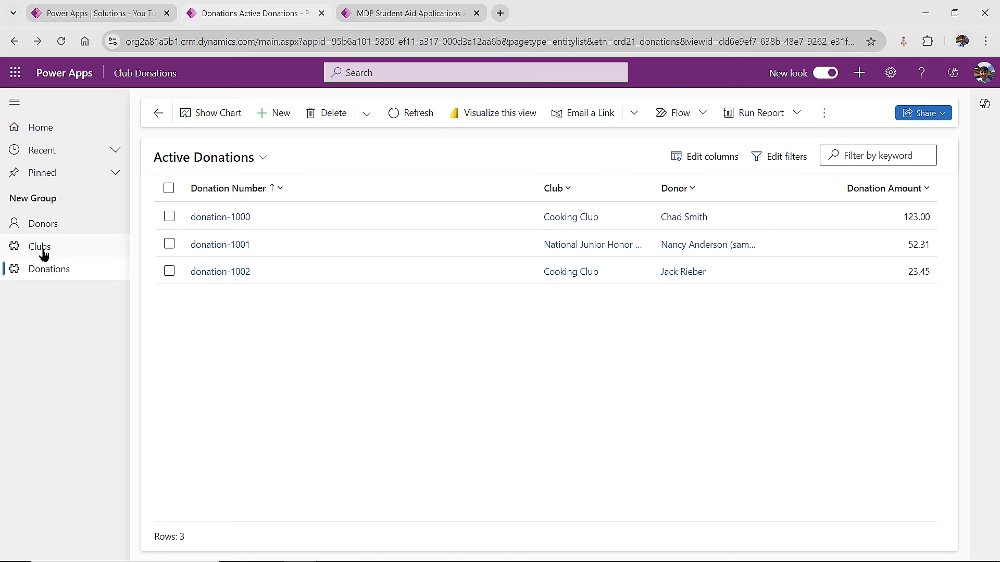
Review the Active Clubs and Active Donations lists in the Club Donations app
left_click(41, 248)
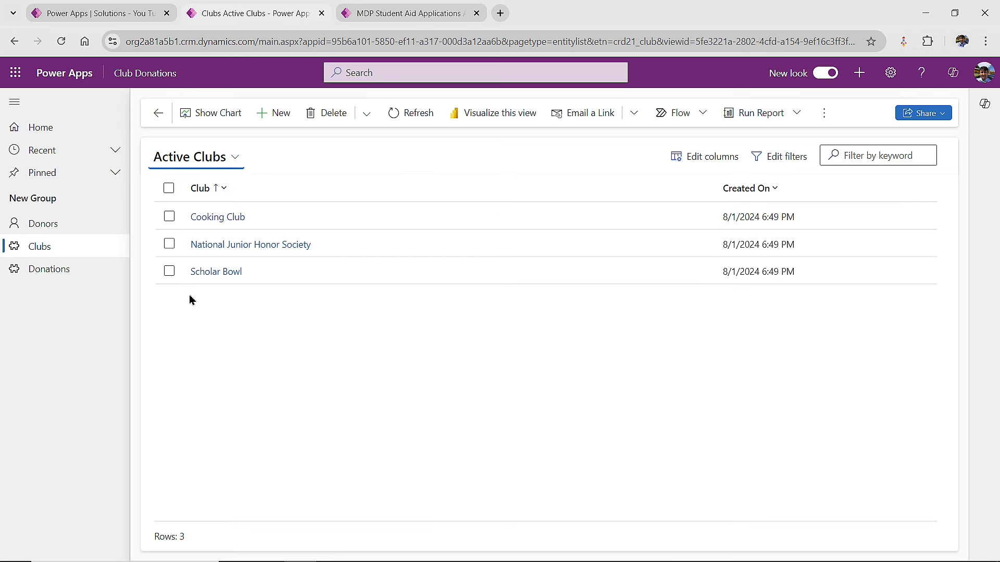
left_click(58, 275)
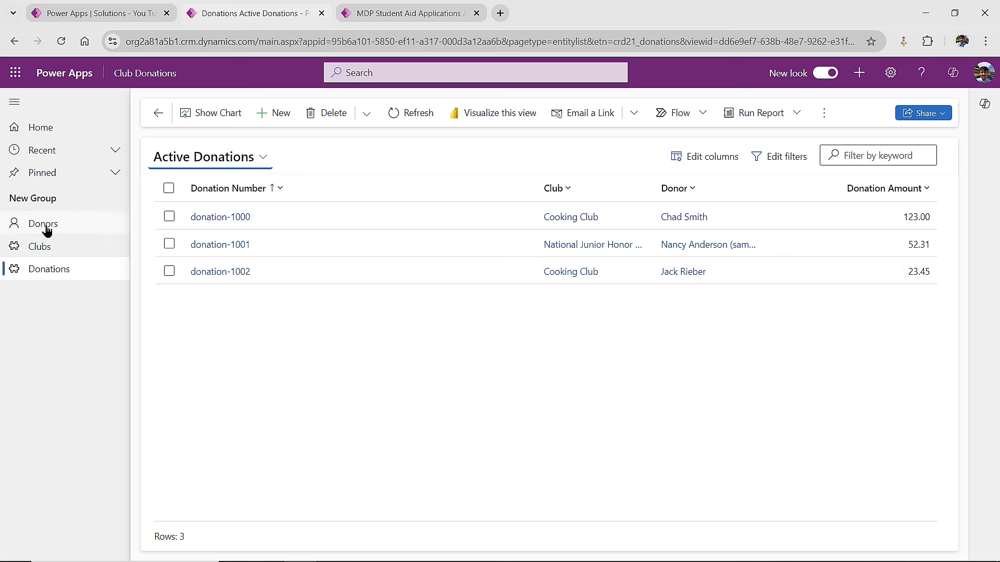
left_click(43, 248)
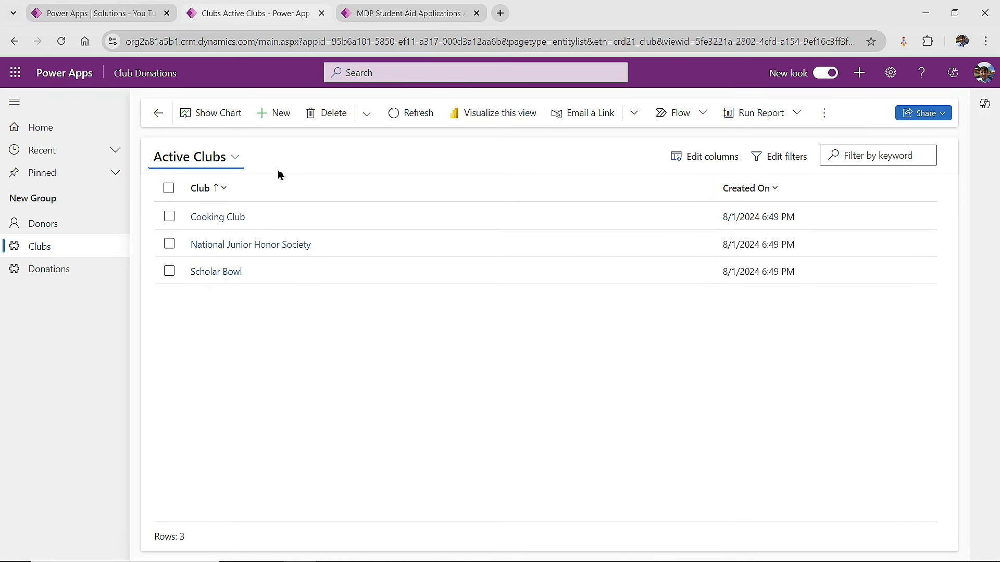
Switch to the You Tube Roll Up solution and open the column list of its Club table
left_click(135, 17)
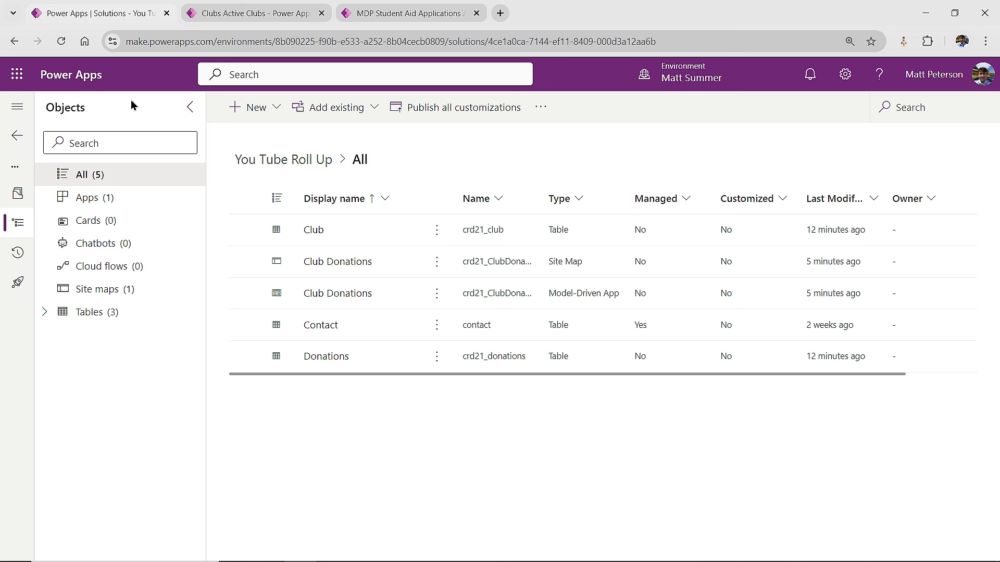
left_click(86, 314)
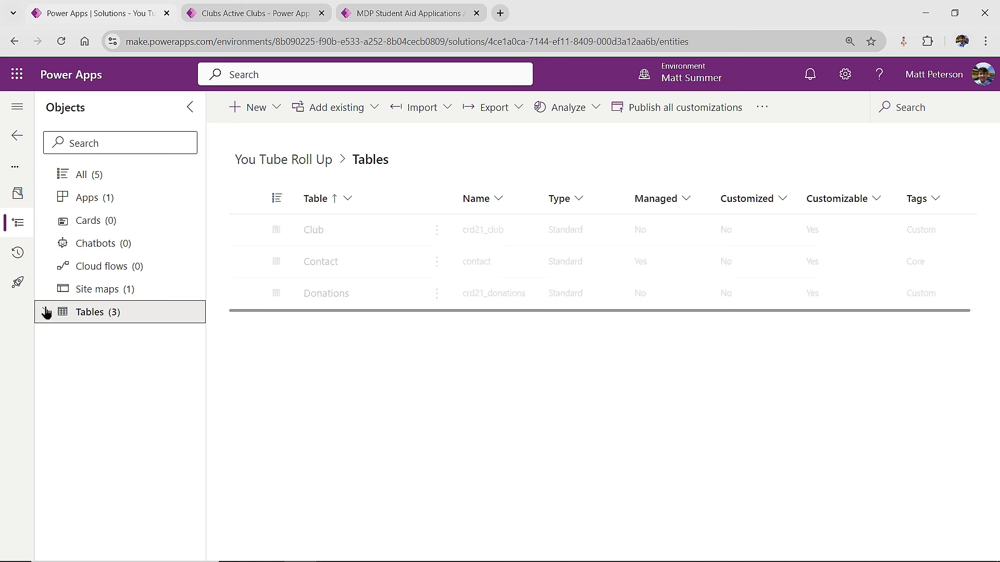
left_click(47, 312)
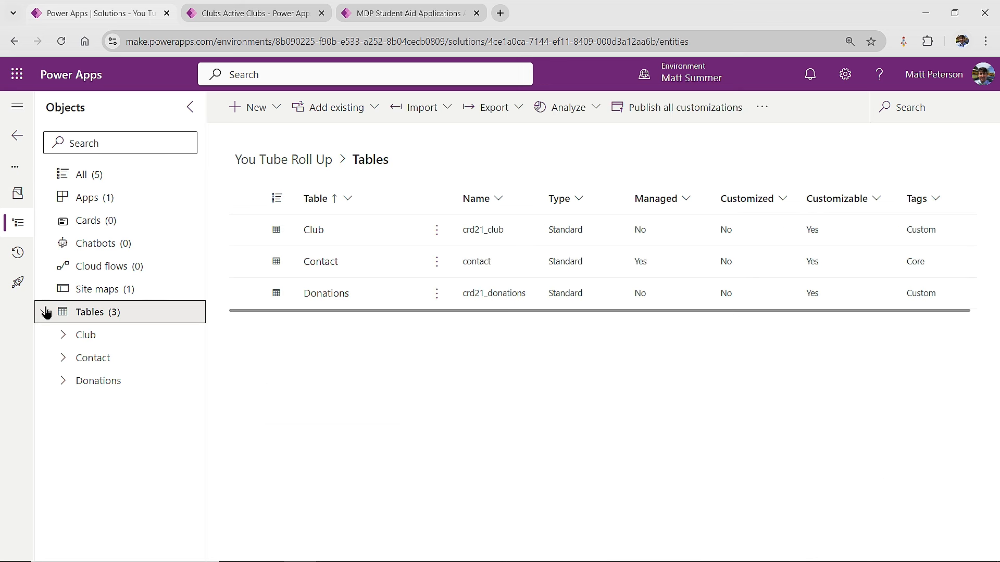
left_click(96, 342)
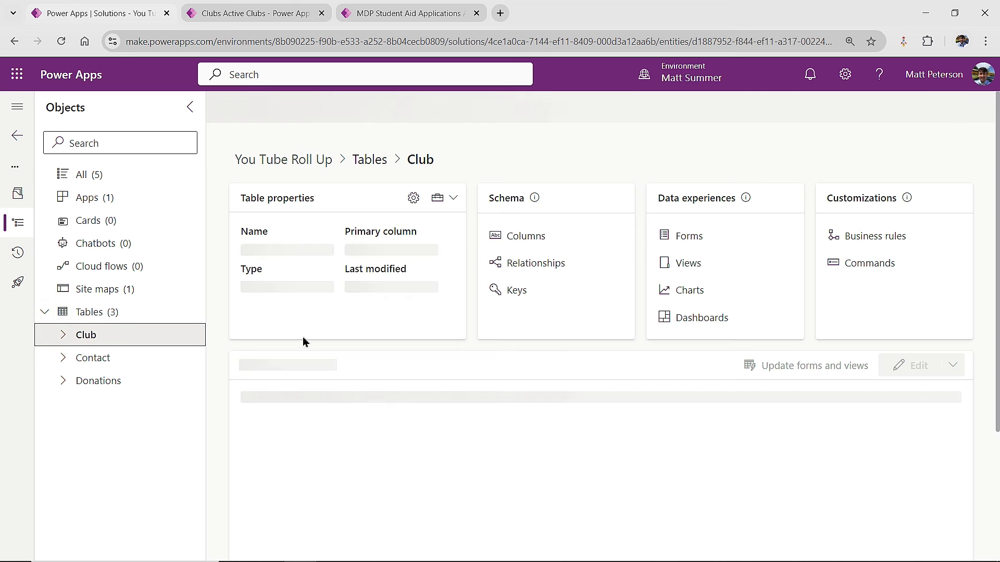
left_click(532, 237)
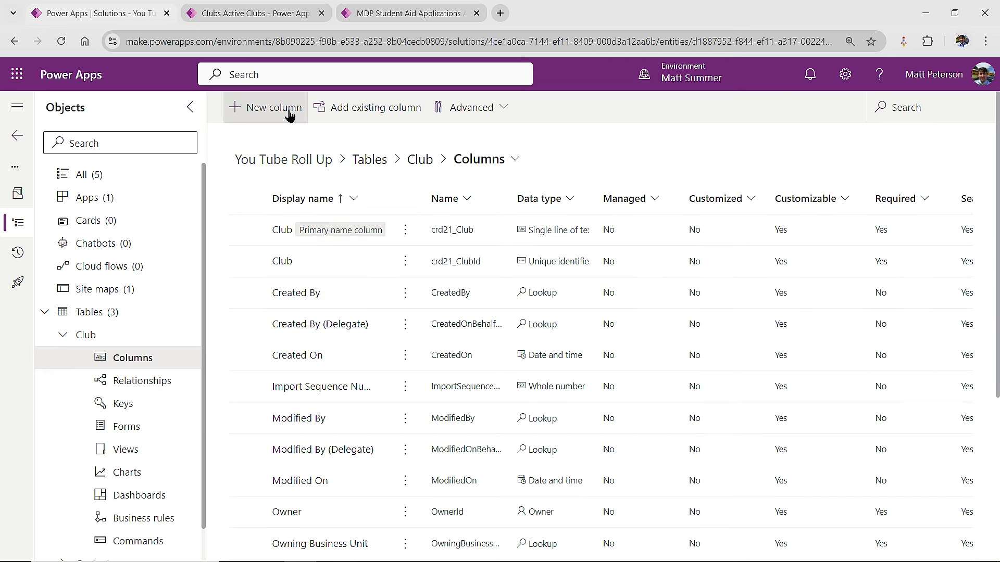
Start a new Club table column named "Sum of Club Donatons" with the Decimal data type
left_click(263, 107)
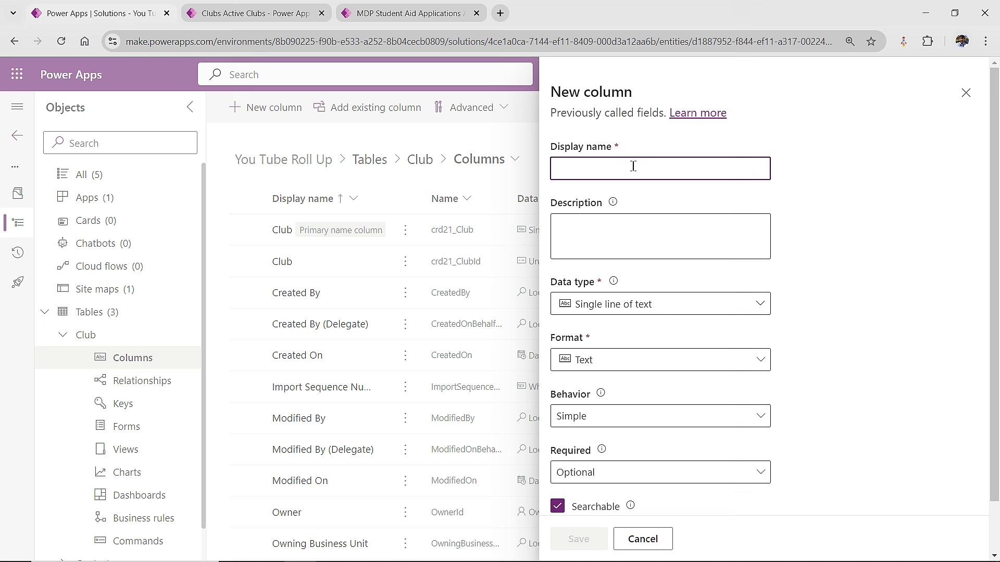
type("Sum")
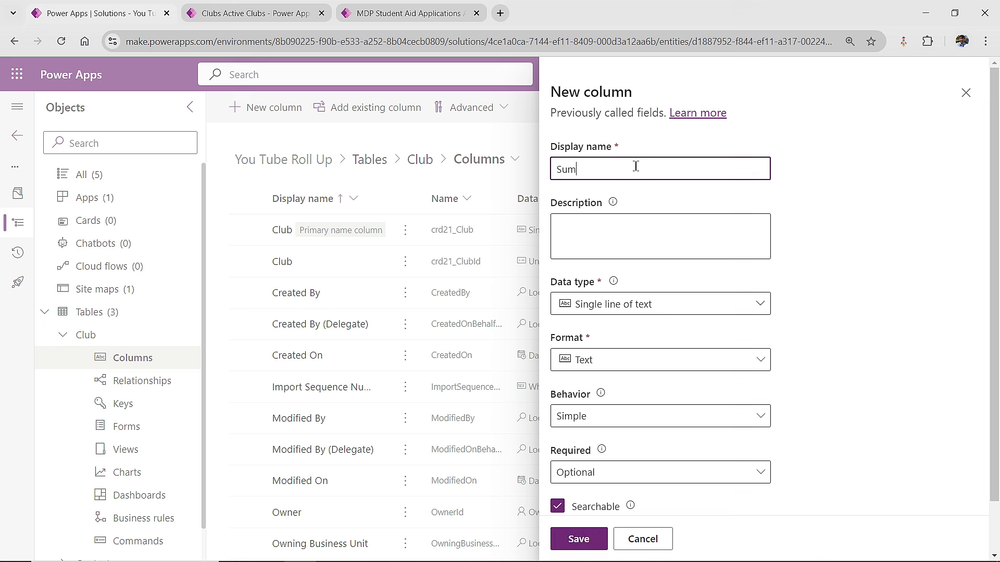
type(" of Club Donatons")
left_click(743, 310)
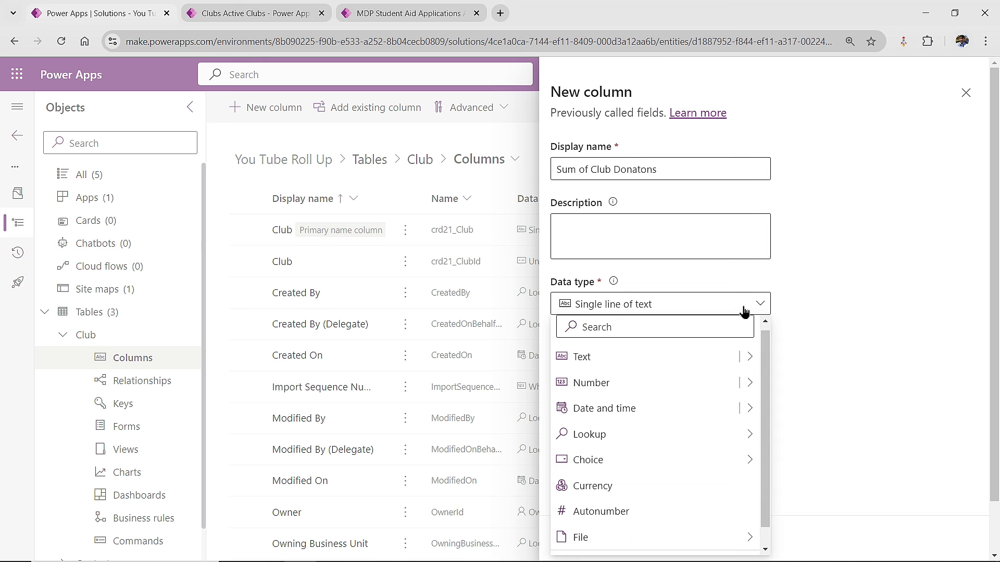
mouse_move(750, 388)
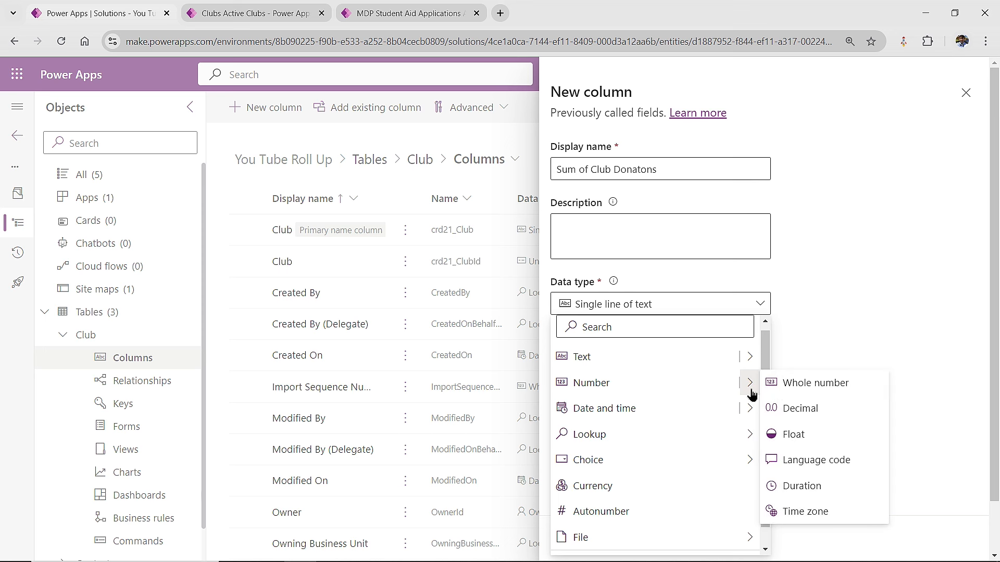
left_click(798, 411)
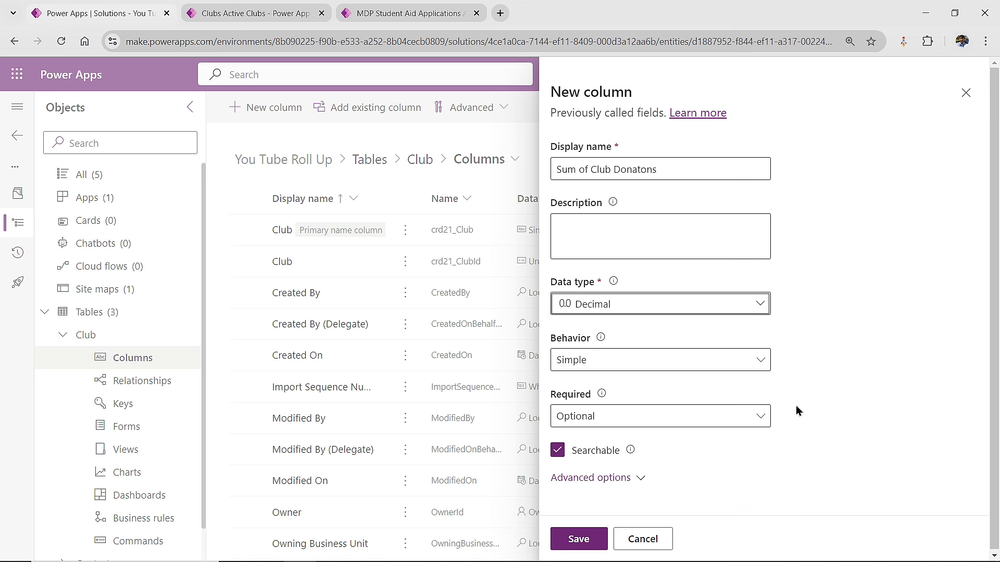
Set the new column's behavior to Rollup and save it to open its rollup definition
left_click(670, 366)
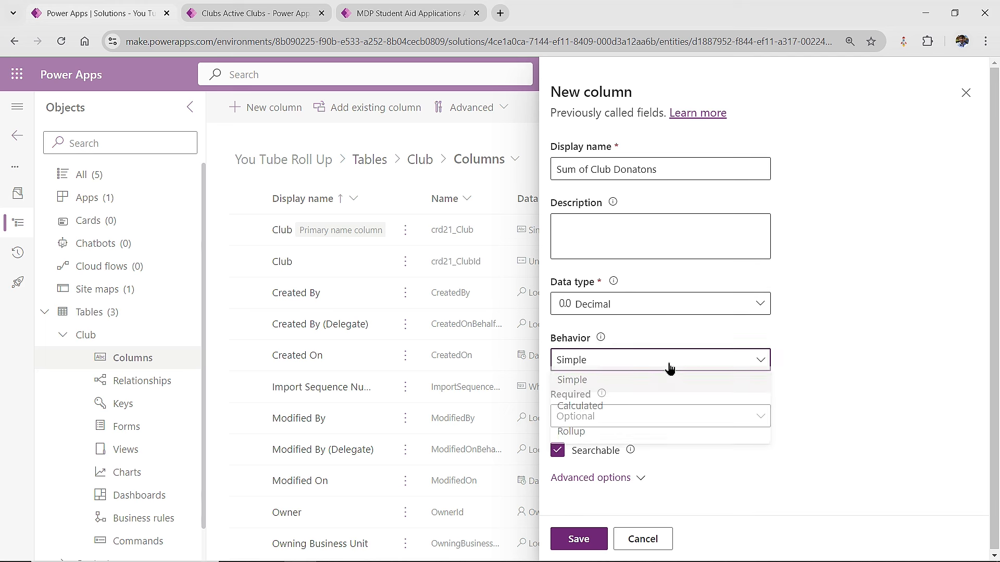
left_click(608, 437)
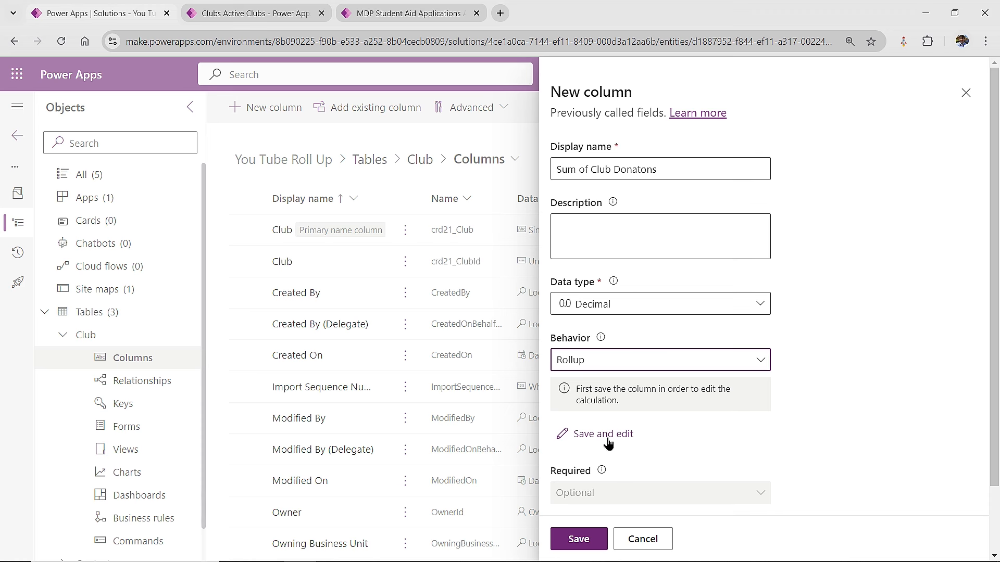
left_click(604, 434)
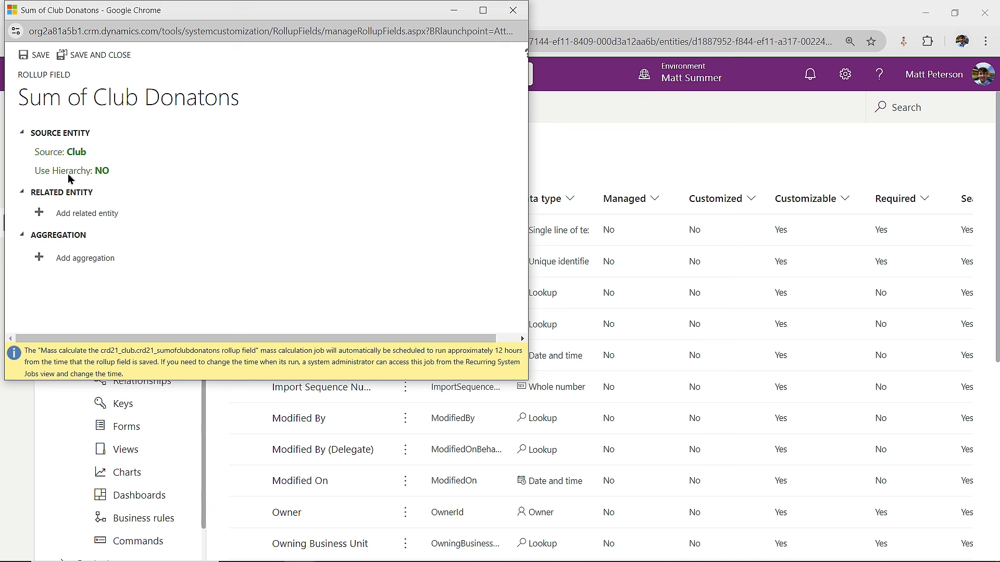
Define the rollup as the SUM of Donation Amount from the related entity Donations (Club), and save and close the definition
left_click(39, 214)
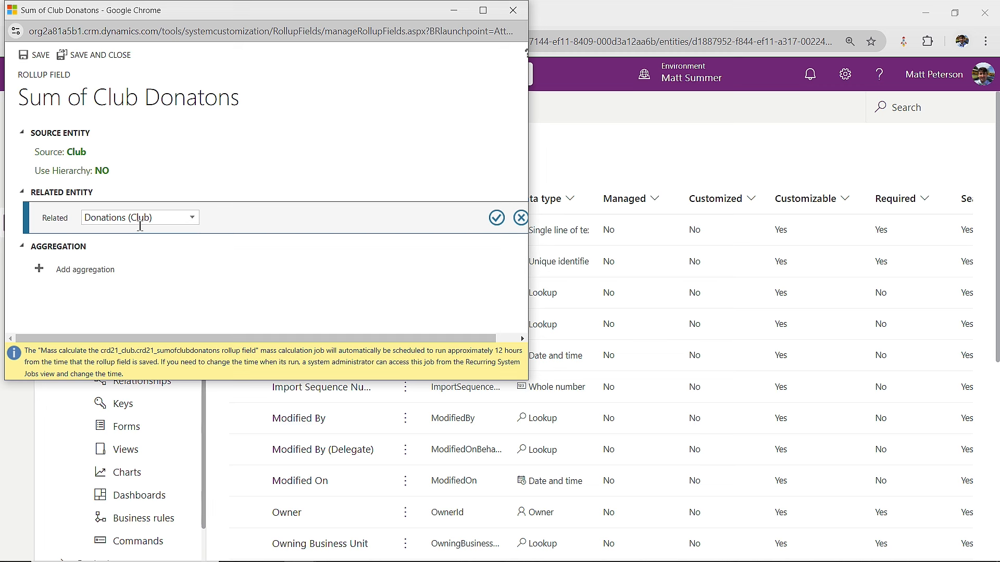
left_click(497, 221)
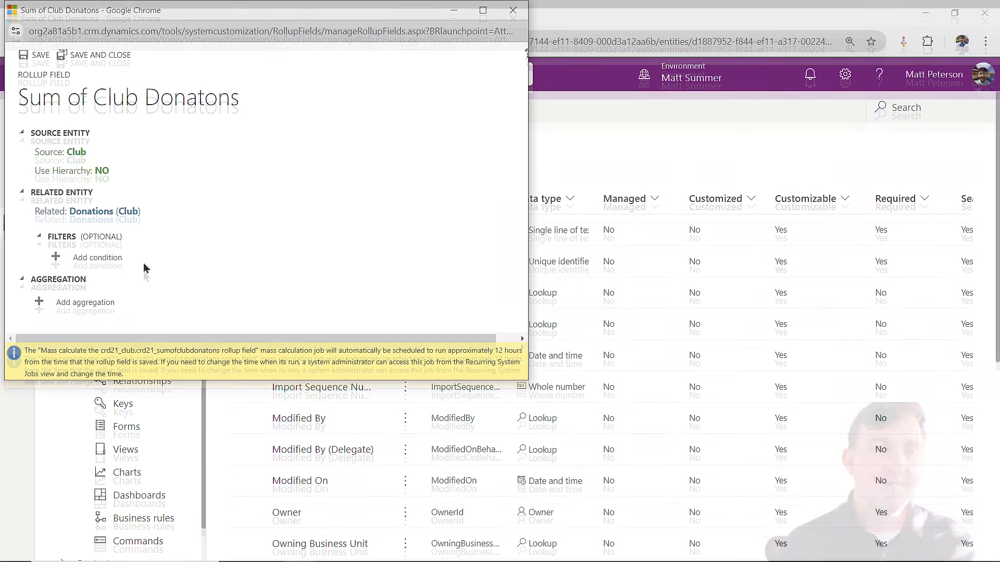
left_click(61, 305)
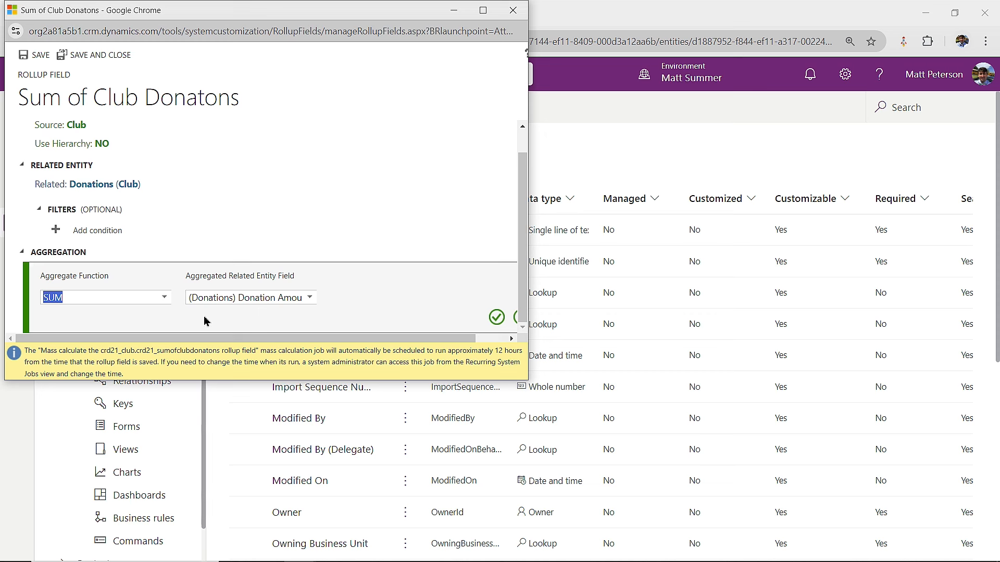
left_click(310, 301)
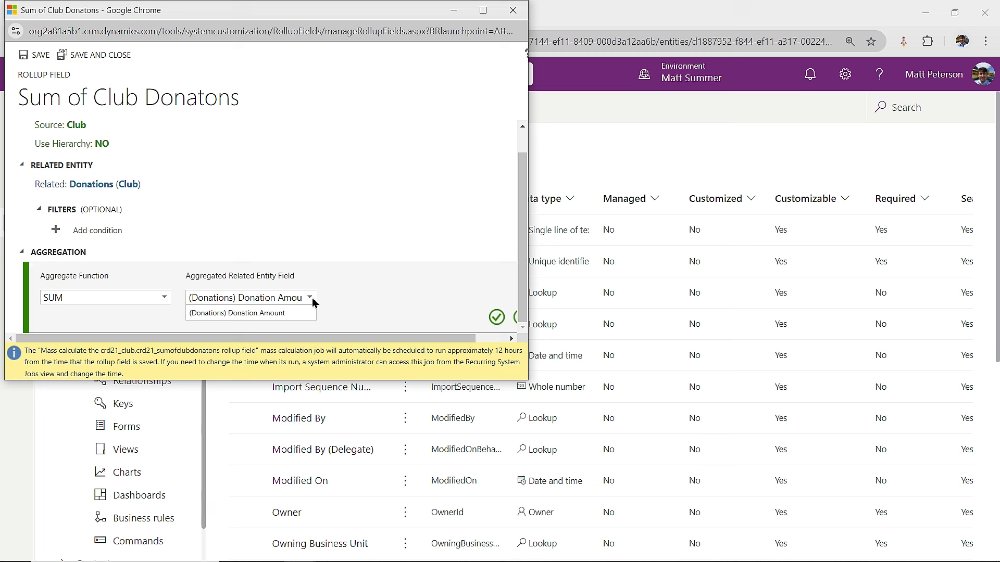
left_click(273, 315)
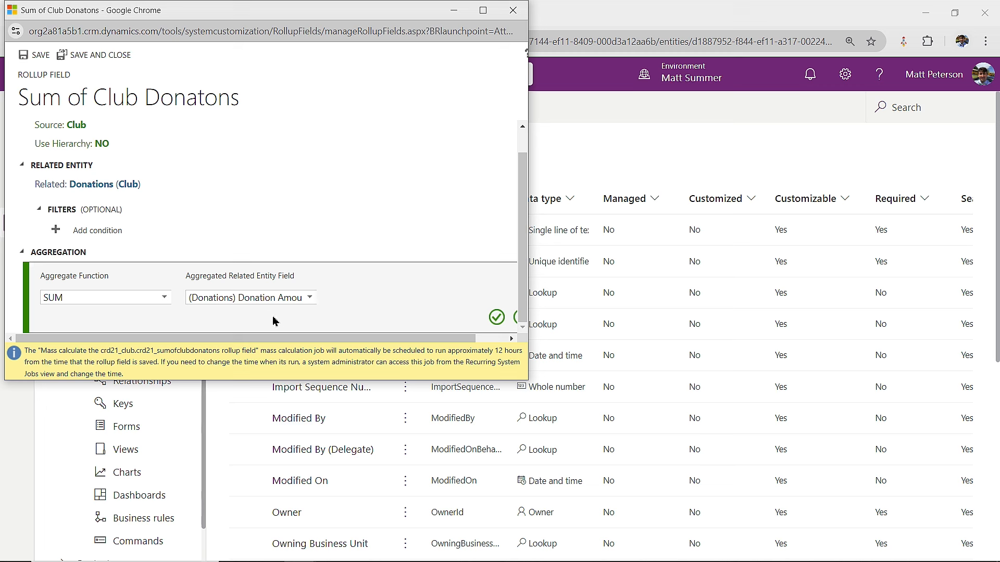
left_click(164, 299)
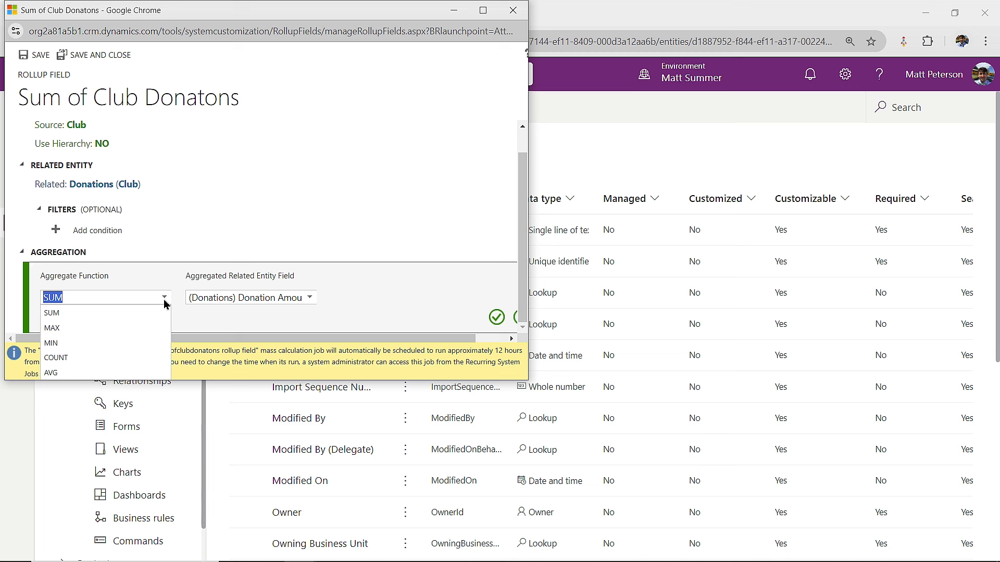
left_click(76, 312)
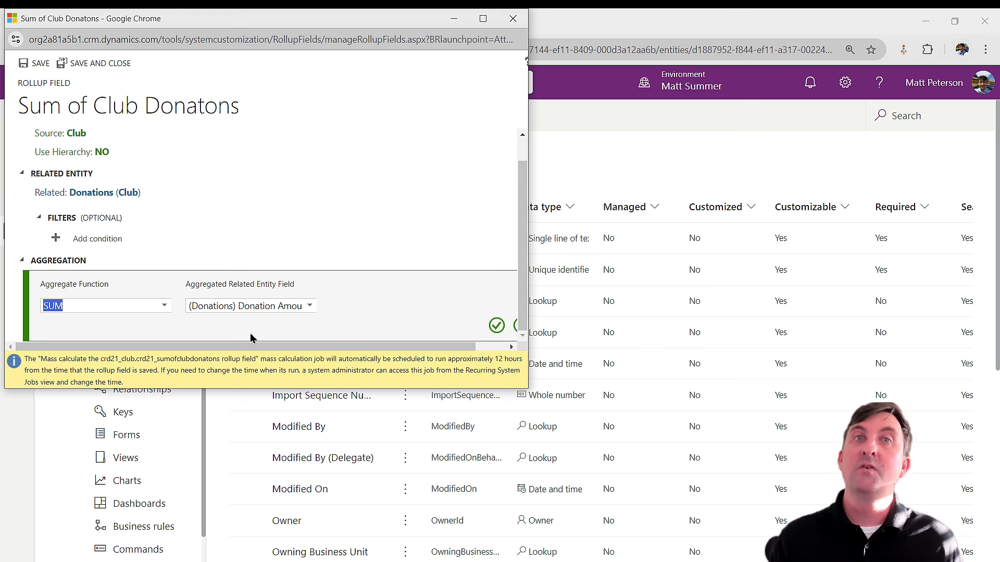
left_click(496, 317)
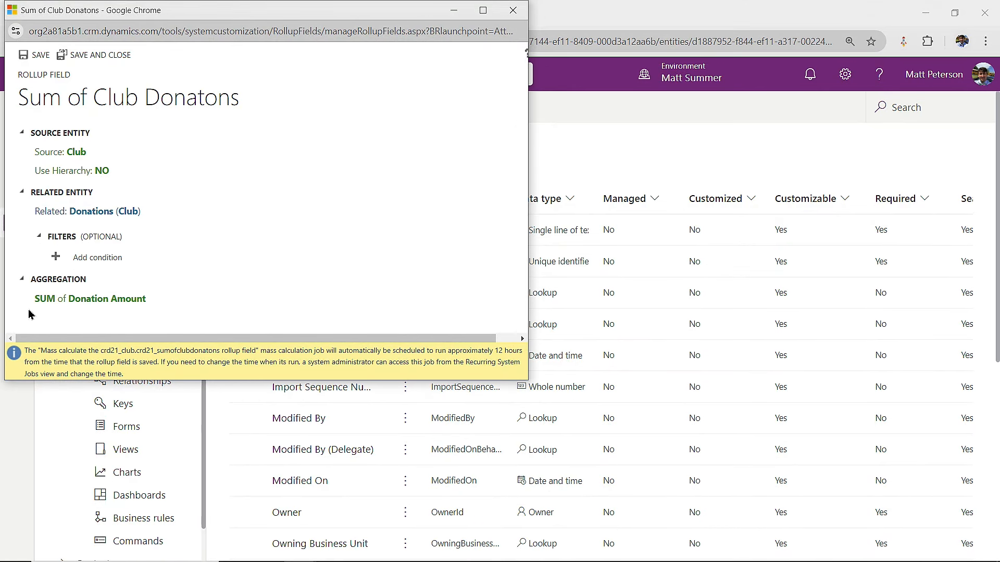
left_click(109, 60)
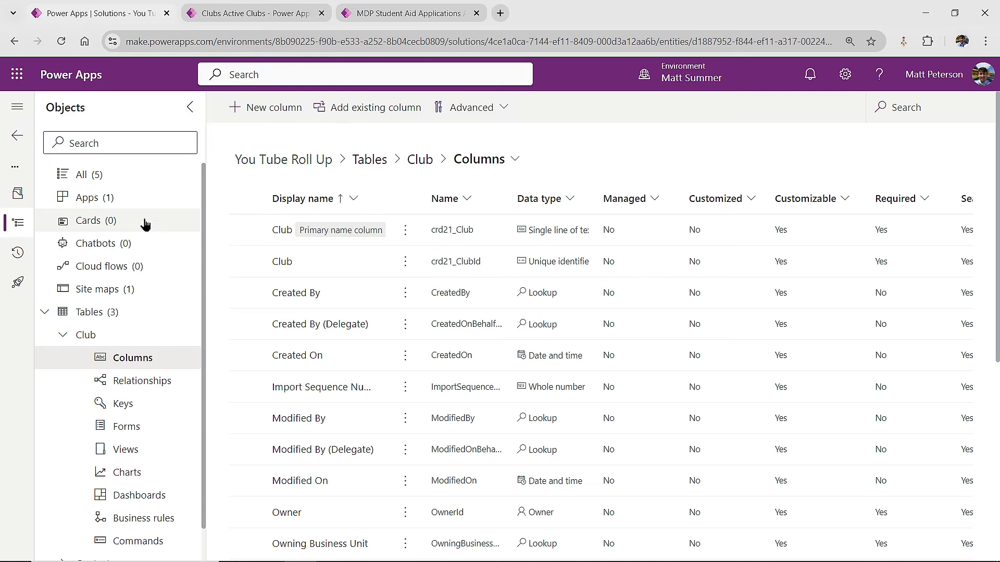
Check the clubs list in the app and open the Club table's Active Clubs view for editing
left_click(515, 160)
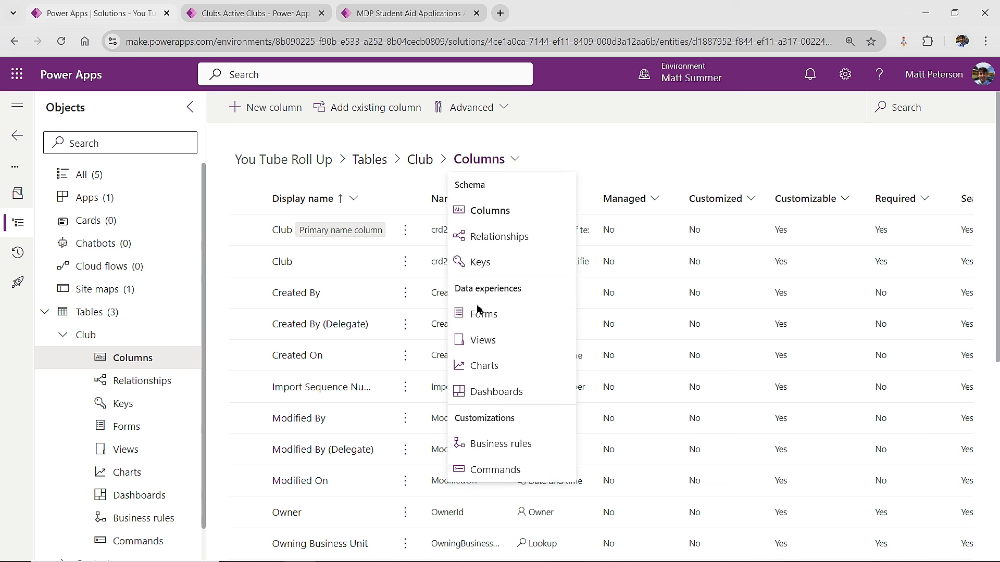
left_click(487, 347)
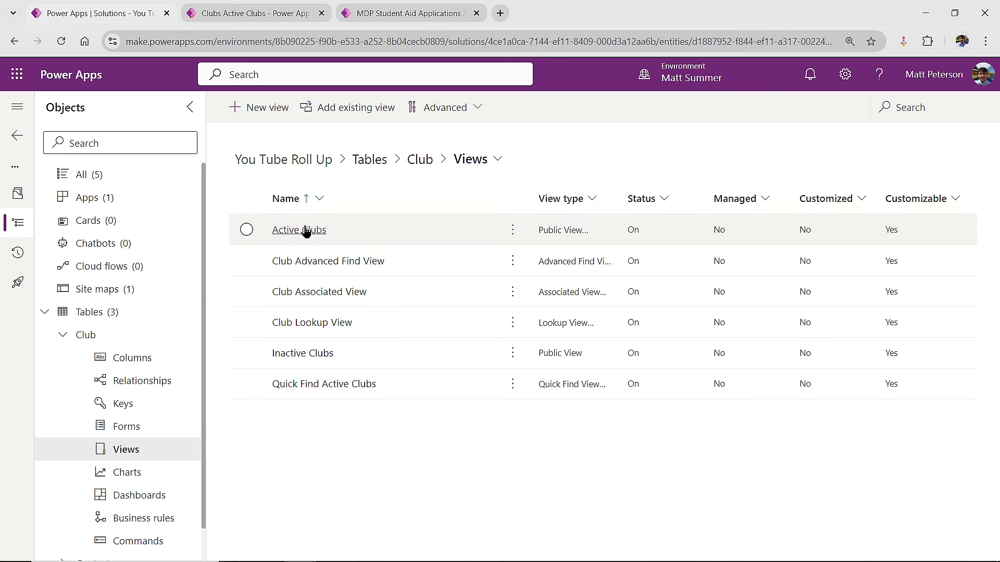
left_click(252, 13)
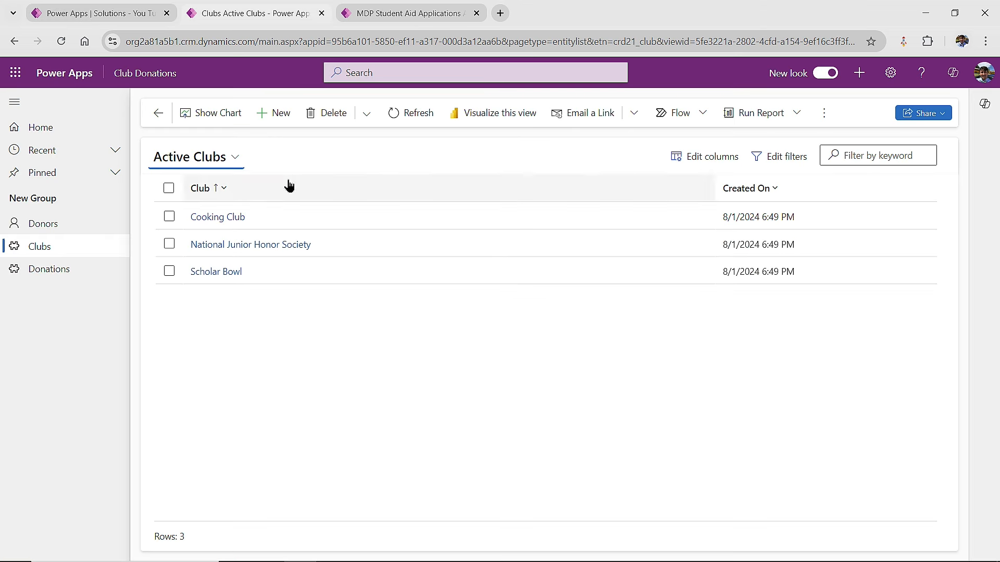
left_click(142, 20)
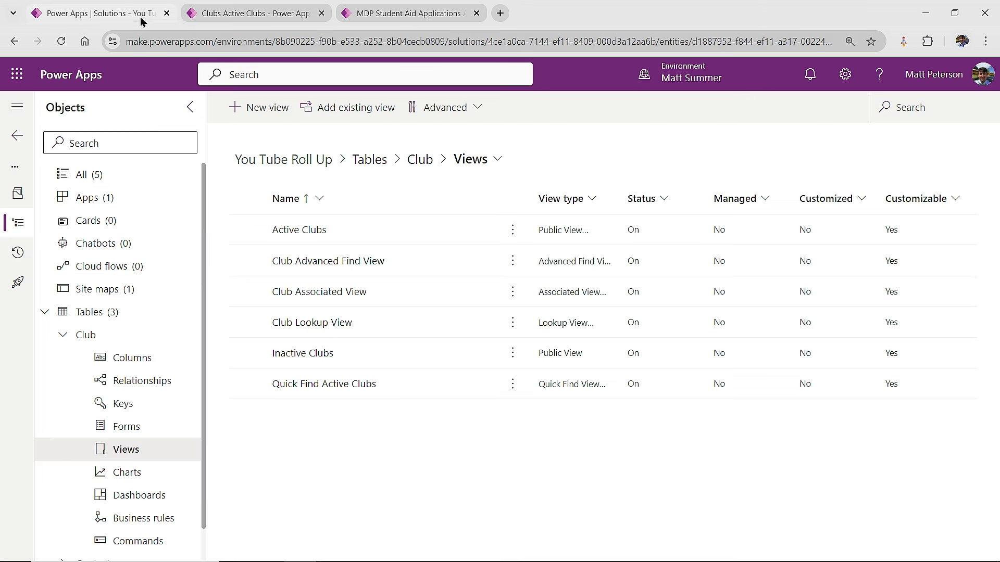
left_click(306, 232)
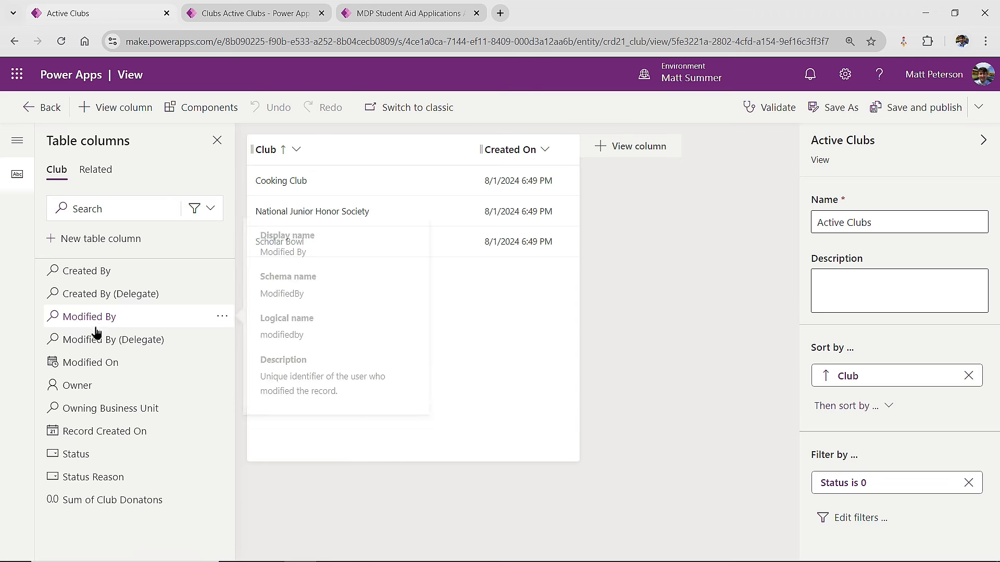
Add the Sum of Club Donatons column between Club and Created On in the view, and save and publish it
left_click(113, 501)
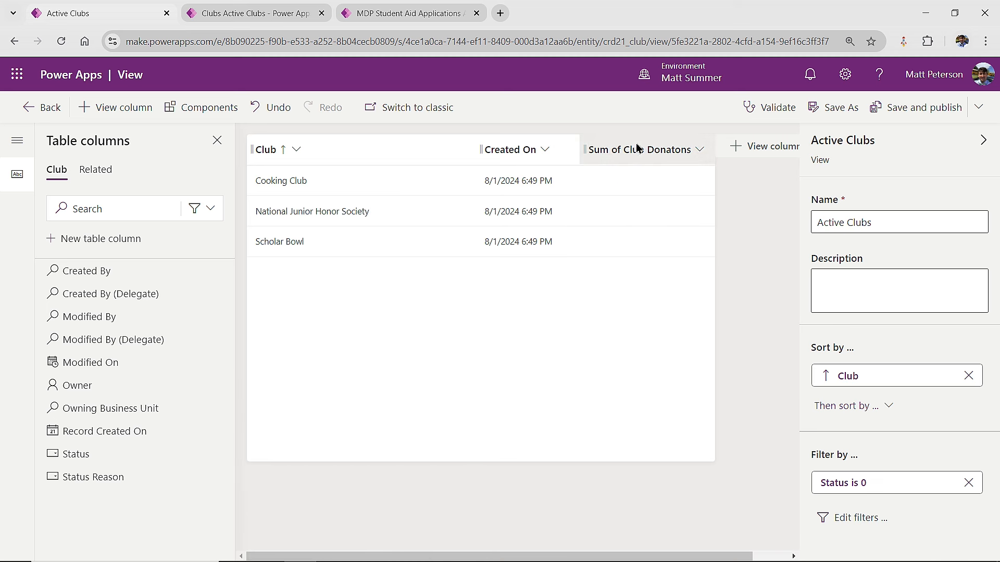
left_click_drag(636, 149, 504, 151)
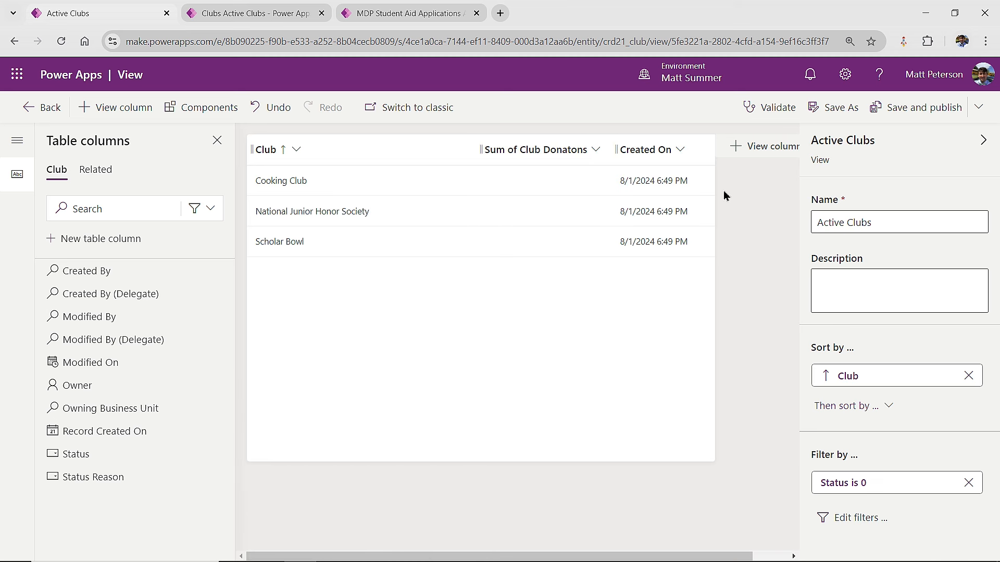
left_click(918, 106)
left_click(45, 109)
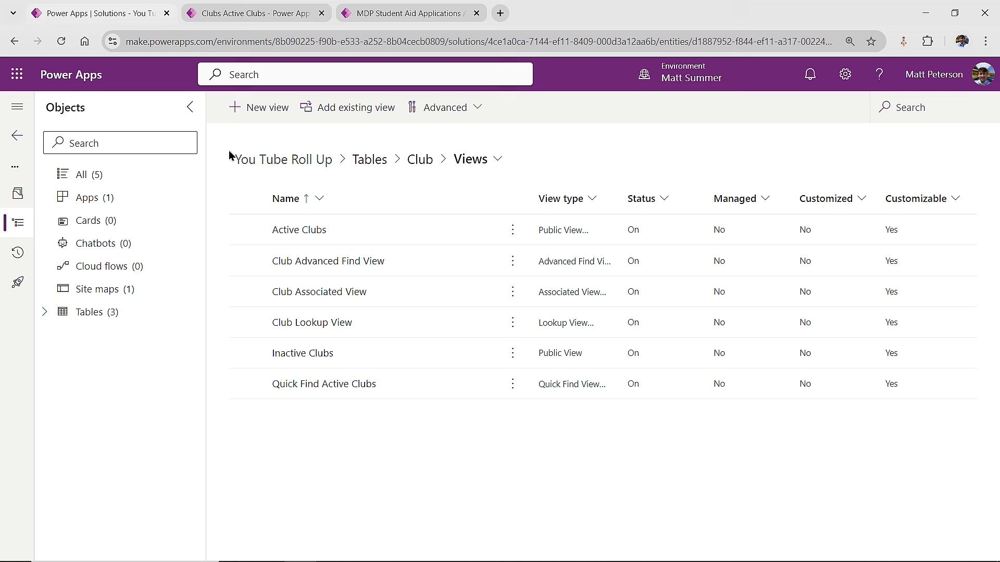
Open the Club table's main Information form for editing and add the Sum of Club Donatons column to its General section
left_click(499, 162)
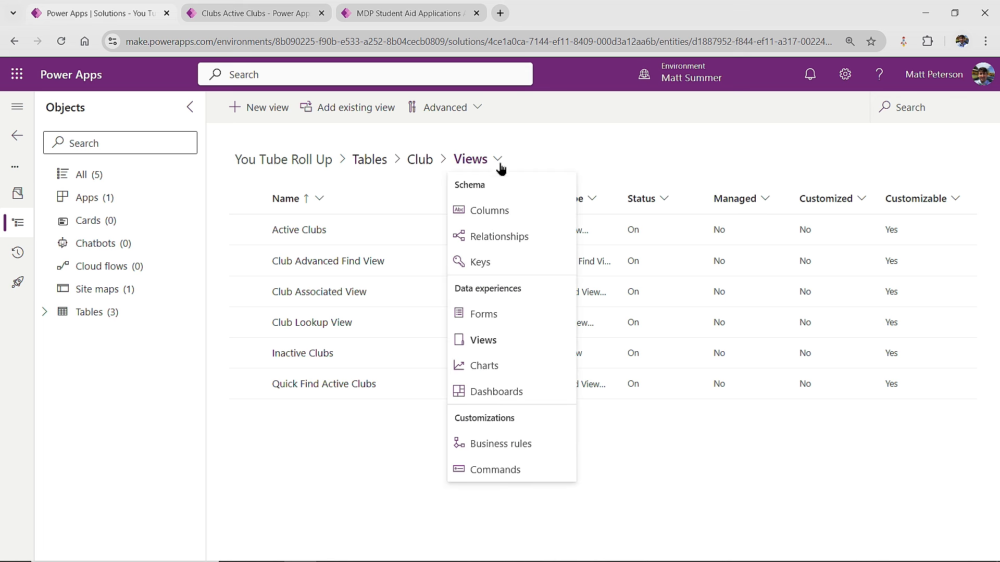
left_click(489, 316)
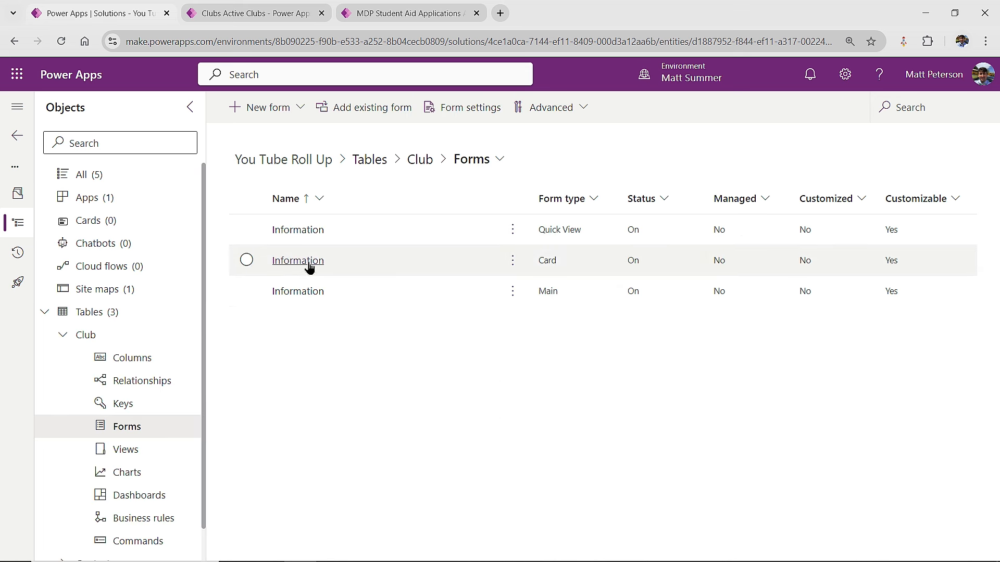
left_click(302, 295)
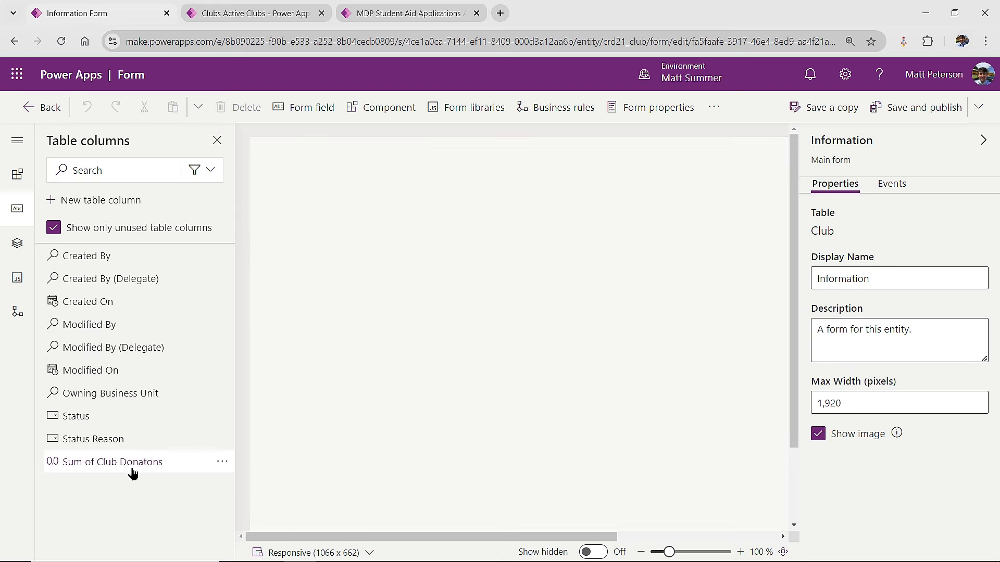
mouse_move(132, 466)
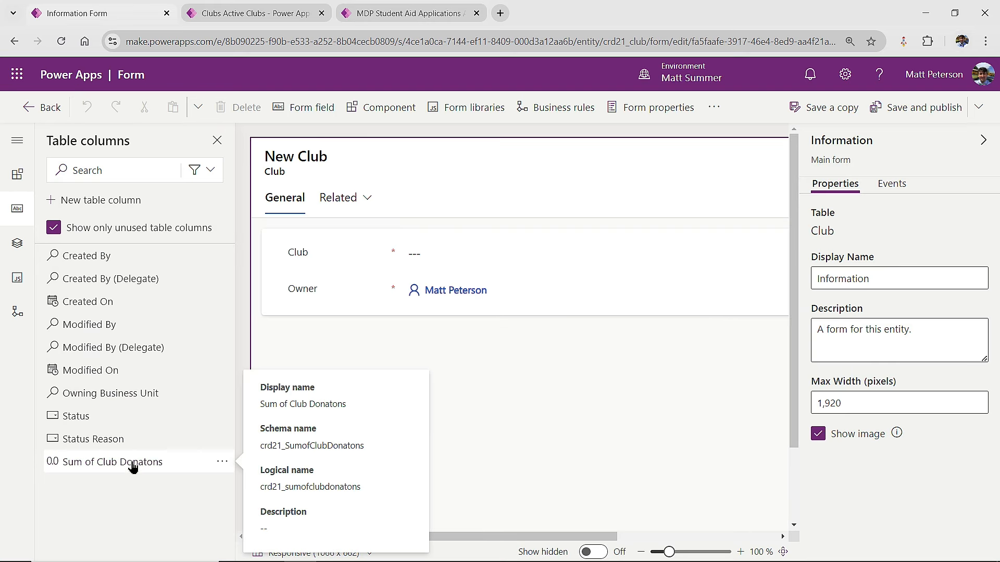
left_click(132, 466)
Move the Owner field from the General section into the form header, and save and publish the form
left_click(410, 290)
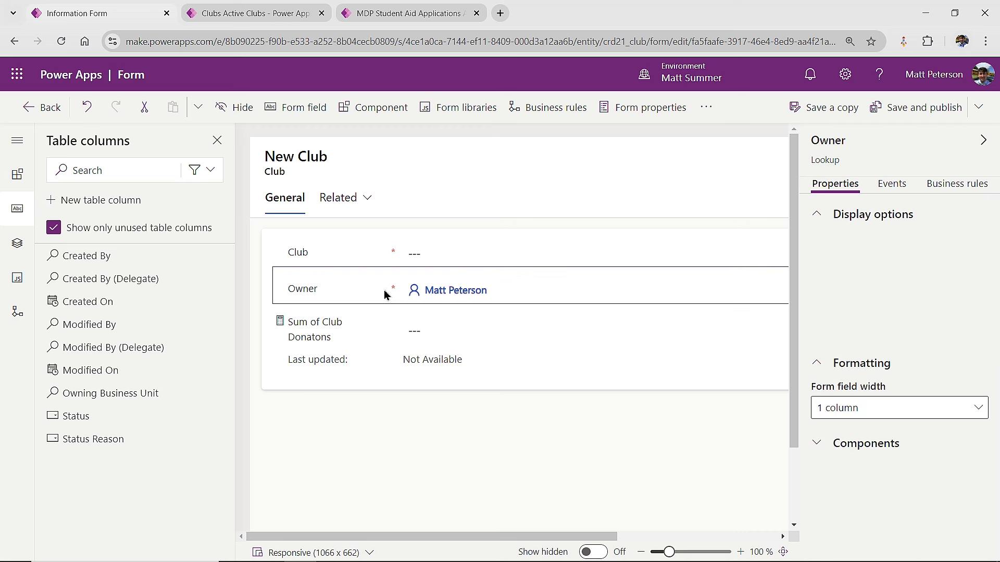
left_click_drag(410, 291, 545, 150)
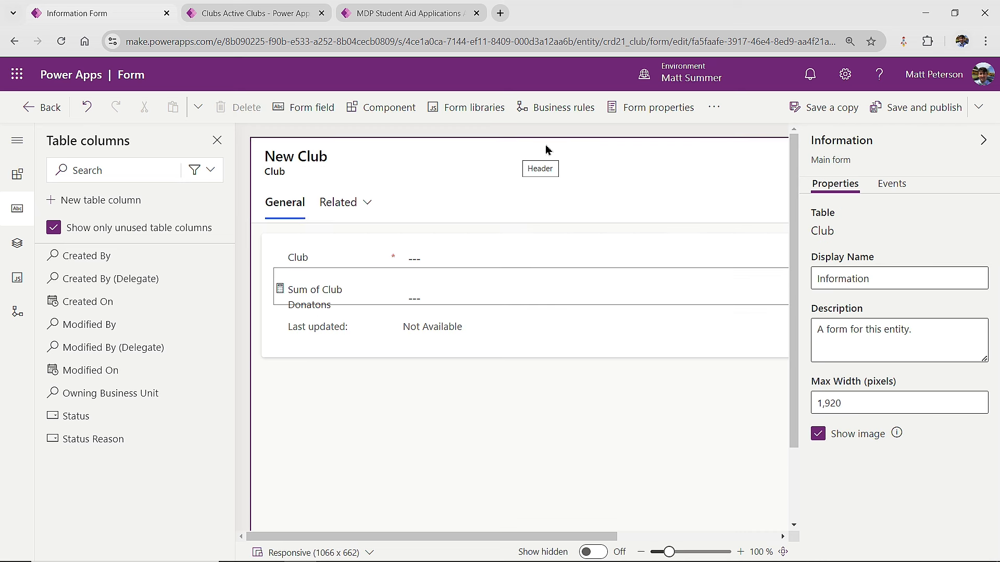
left_click(910, 110)
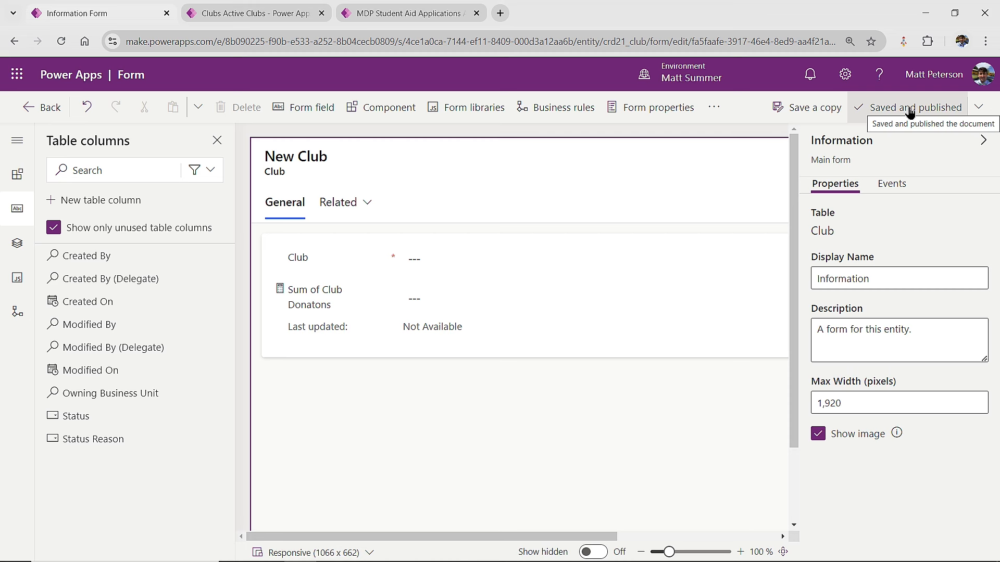
Reload the Active Clubs list in the Club Donations app, and start a new record from the Donations list
left_click(255, 13)
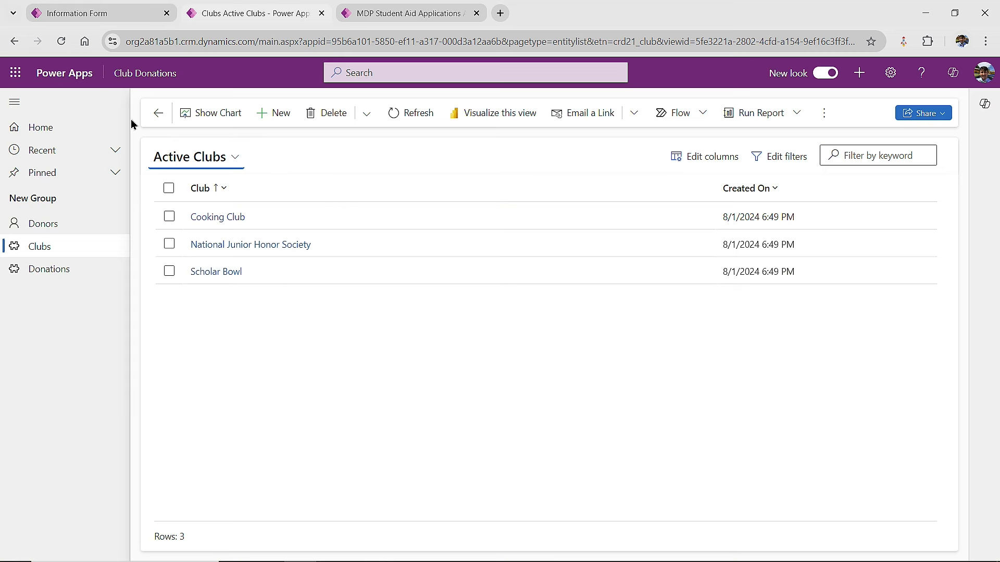
left_click(62, 41)
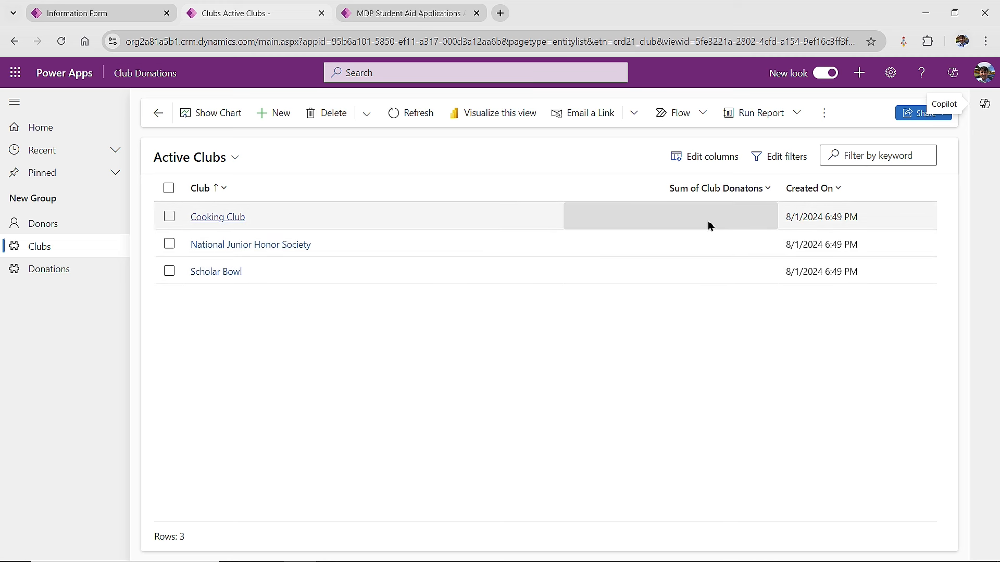
left_click(60, 272)
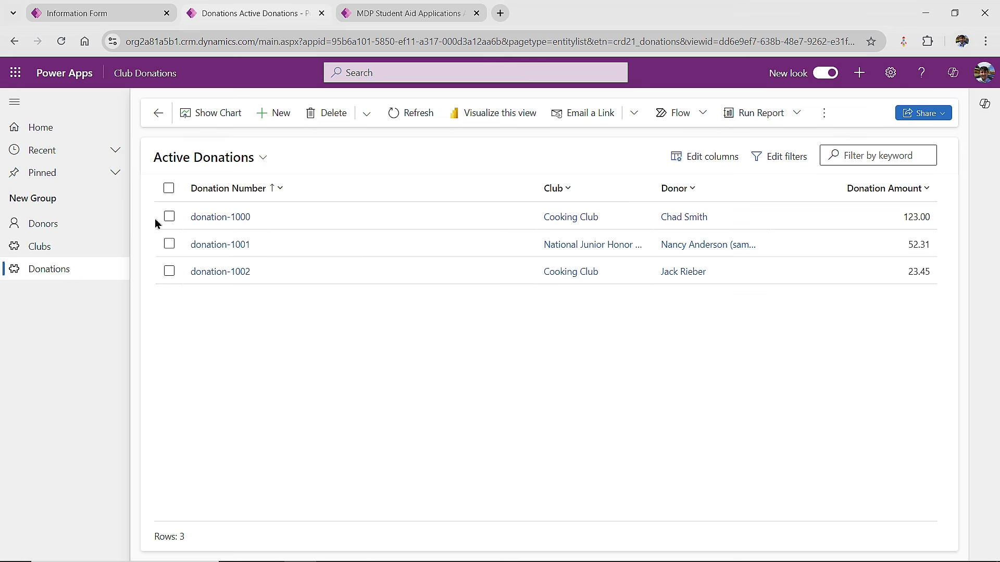
left_click(277, 114)
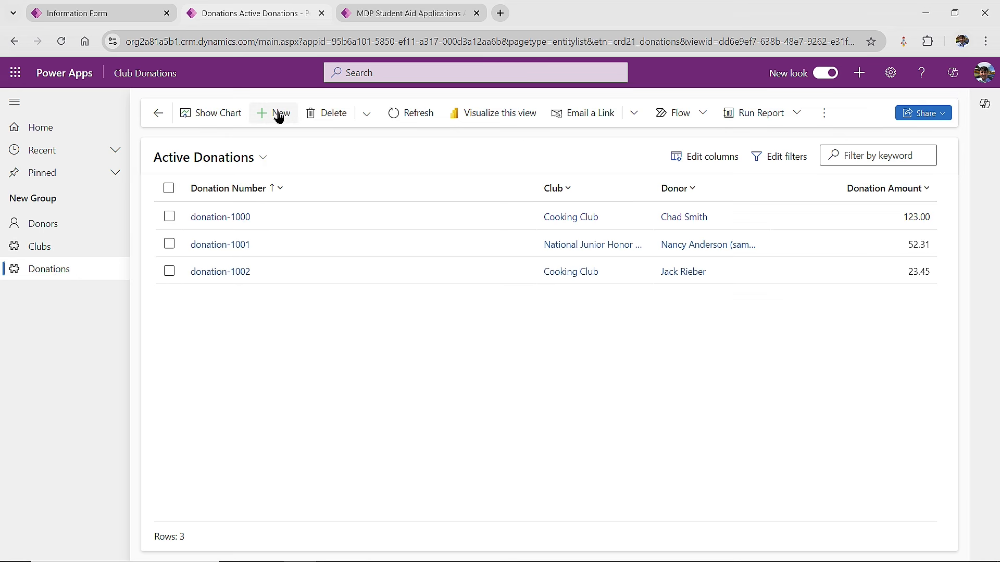